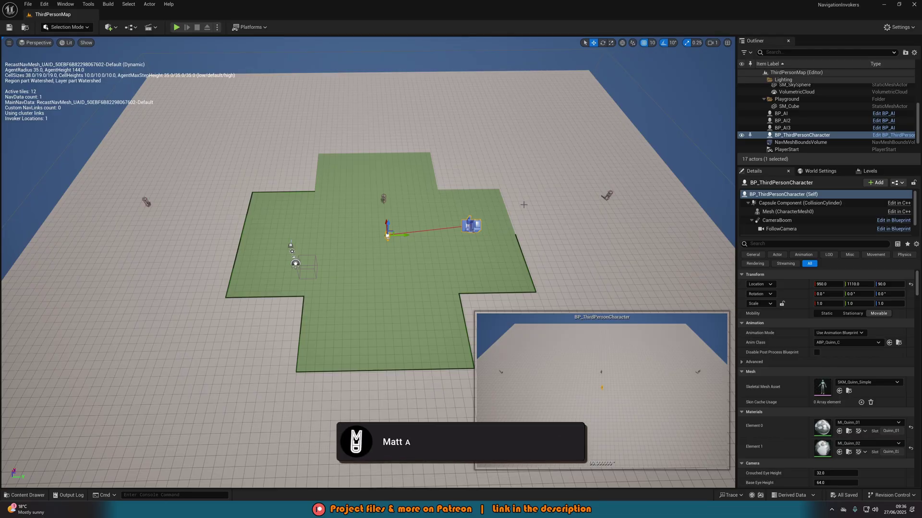
- Move BP_ThirdPersonCharacter along the Y axis to about 4020 and about -2270, and delete it from the level
{"action": "right_click_drag", "start_coordinate": [604, 182], "coordinate": [625, 190]}
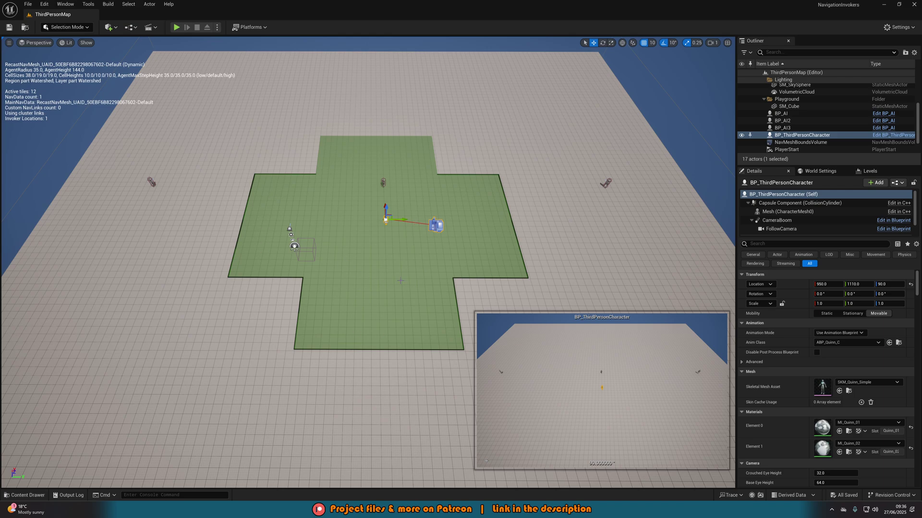
{"action": "left_click_drag", "start_coordinate": [385, 220], "coordinate": [600, 211]}
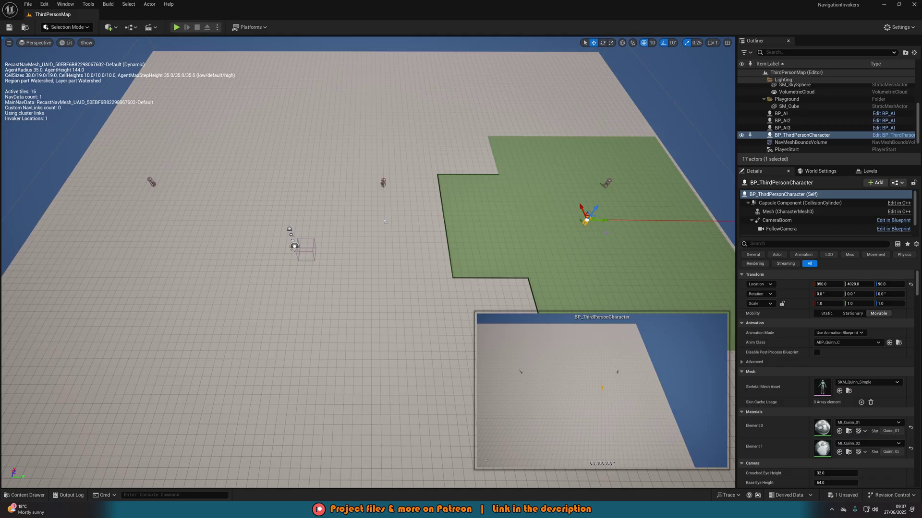
{"action": "left_click_drag", "start_coordinate": [600, 220], "coordinate": [170, 212]}
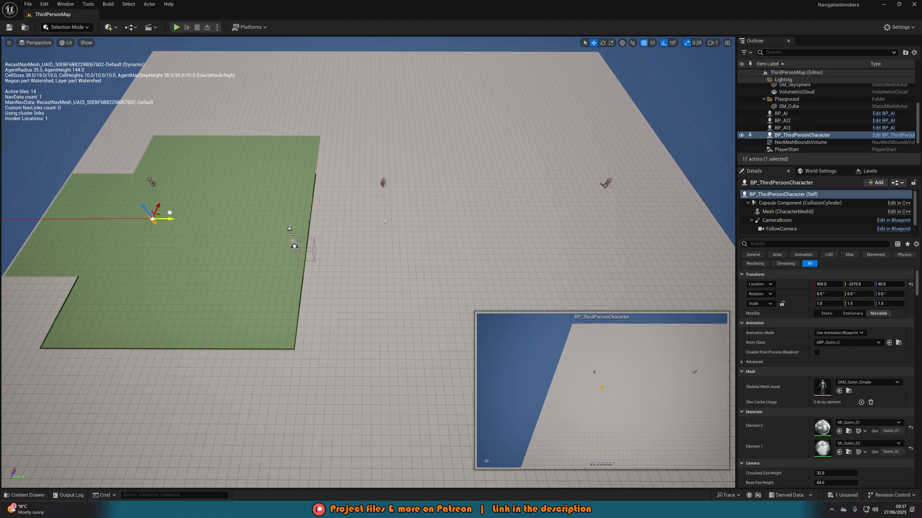
{"action": "left_click_drag", "start_coordinate": [169, 212], "coordinate": [283, 218]}
{"action": "key", "text": "Delete"}
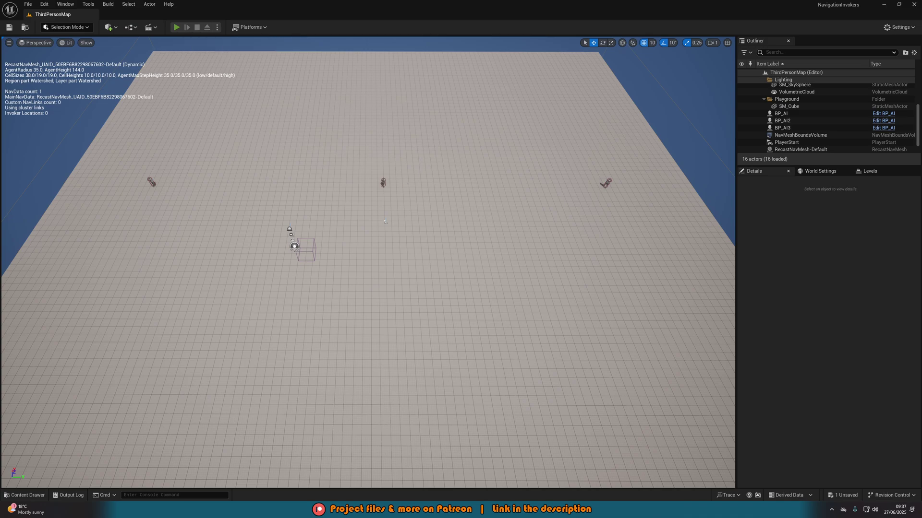
- Play the level to watch how the AI characters roam, stop it, and look over the map
{"action": "key", "text": "alt+p"}
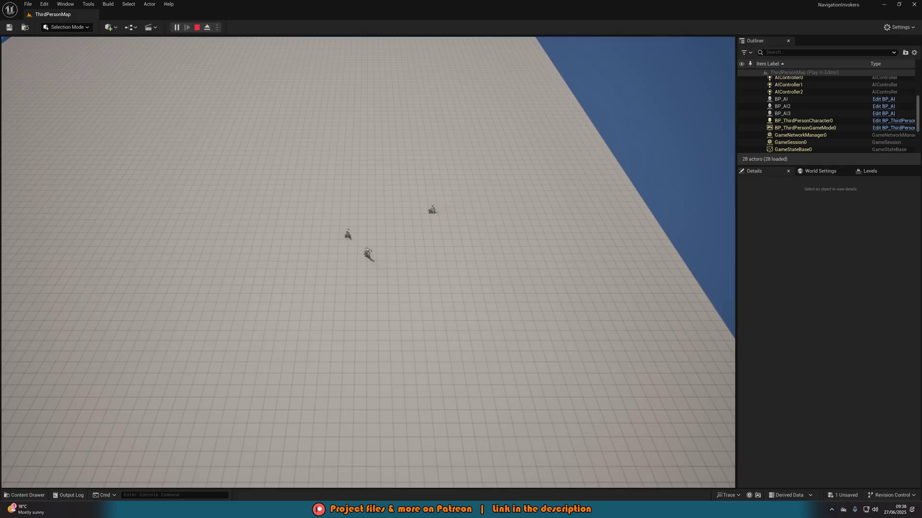
{"action": "key", "text": "Escape"}
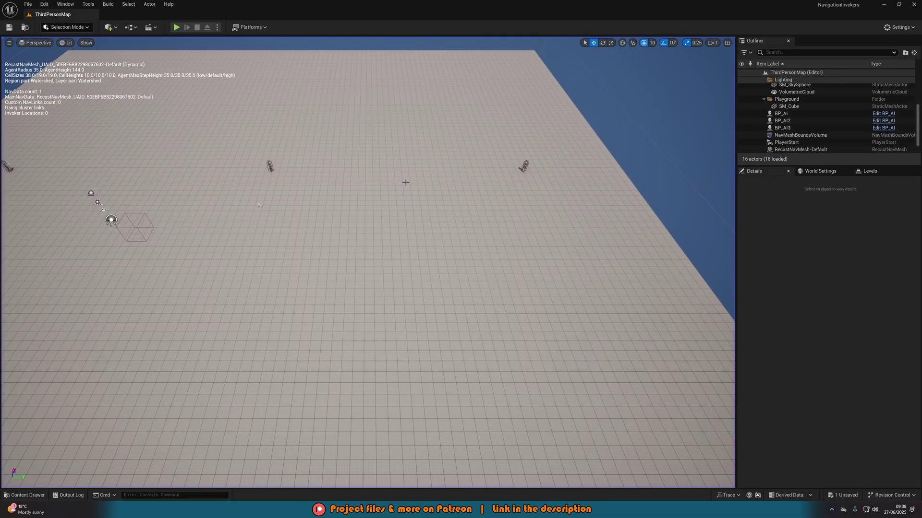
{"action": "right_click_drag", "start_coordinate": [405, 182], "coordinate": [336, 174]}
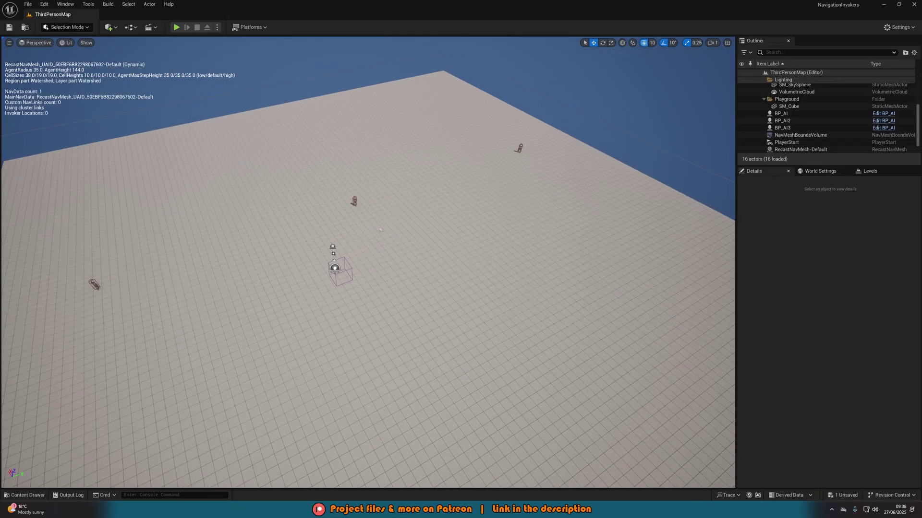
{"action": "right_click_drag", "start_coordinate": [388, 226], "coordinate": [384, 226]}
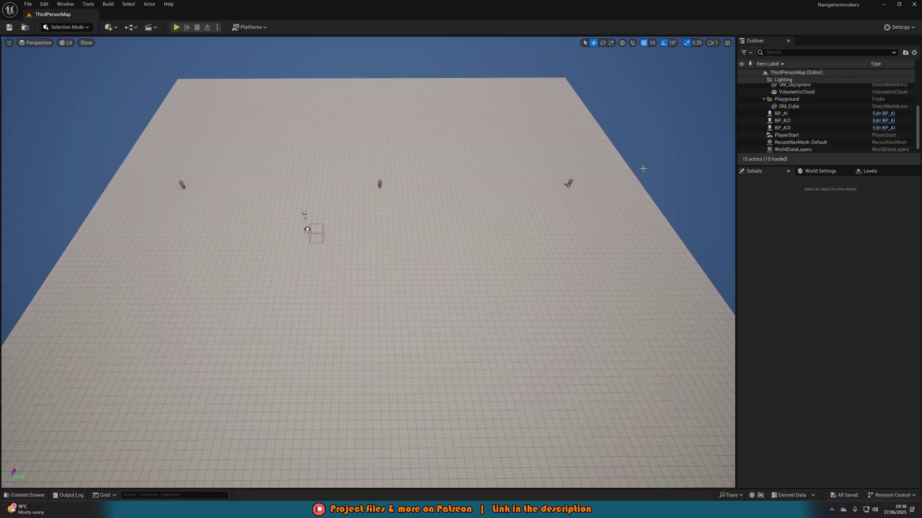
- In the project's Navigation Mesh settings, set Runtime Generation to Dynamic
{"action": "left_click", "coordinate": [44, 5]}
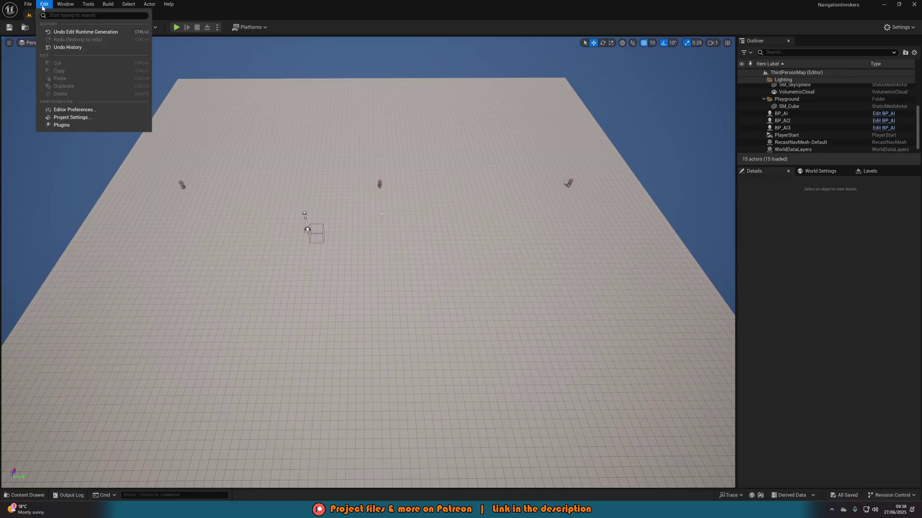
{"action": "left_click", "coordinate": [77, 117]}
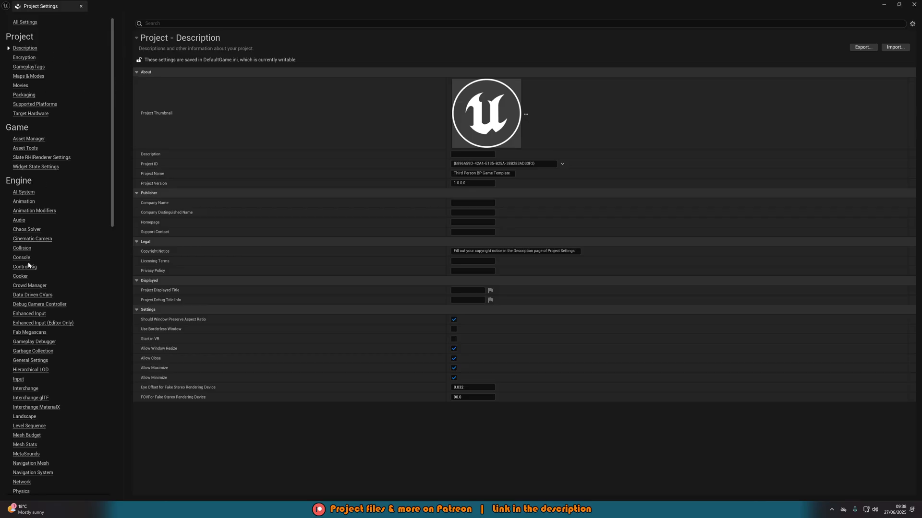
{"action": "left_click", "coordinate": [36, 464]}
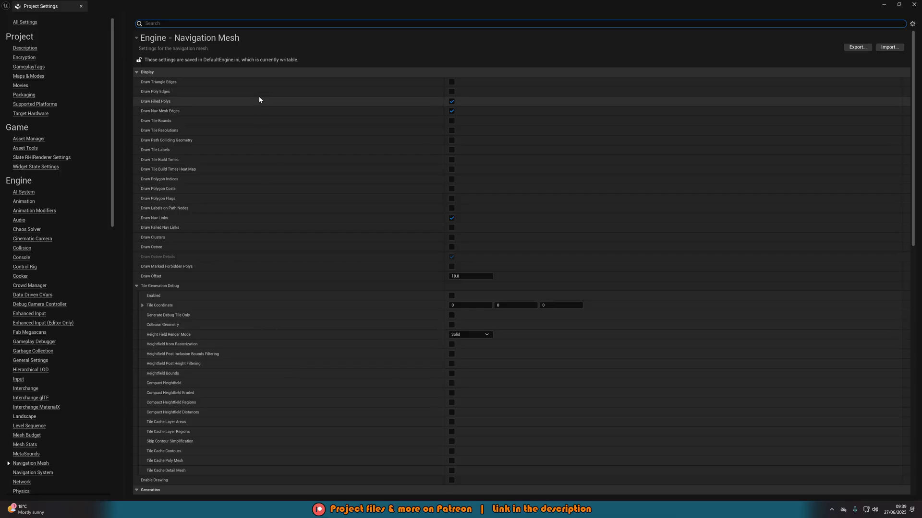
{"action": "type", "text": "runtime"}
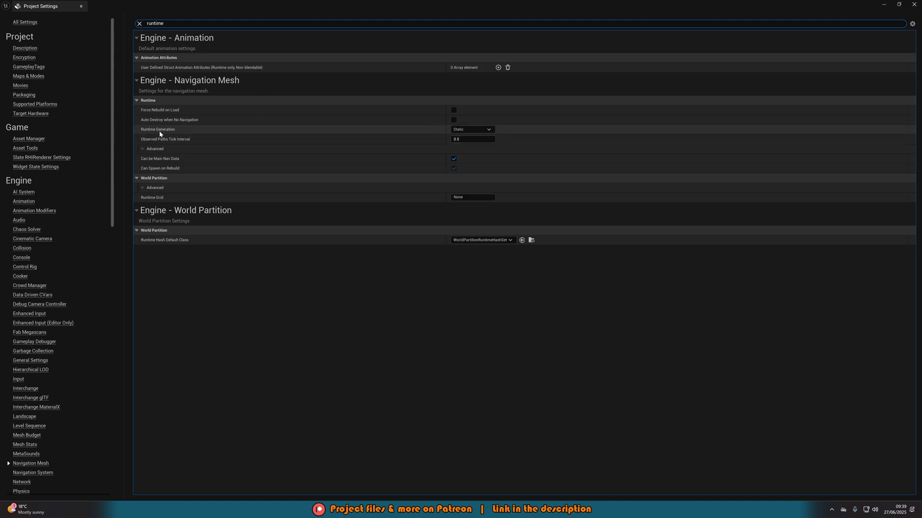
{"action": "left_click", "coordinate": [476, 128]}
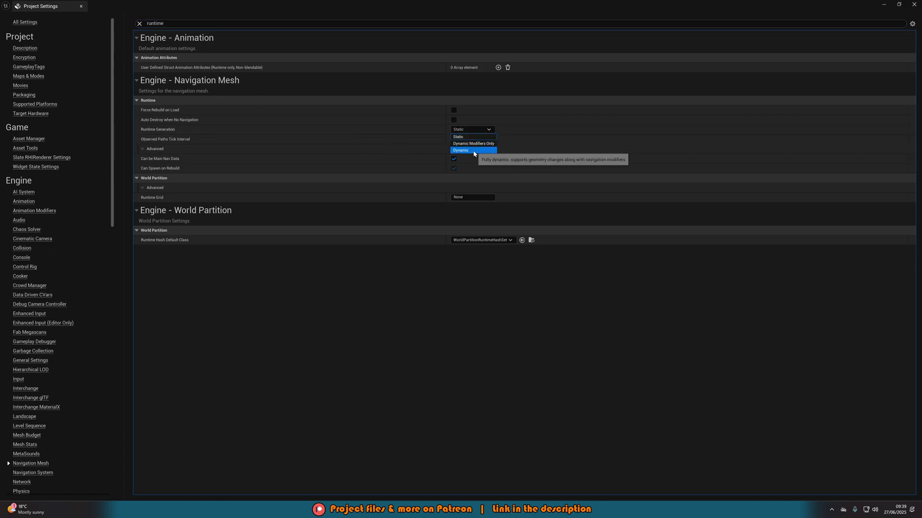
{"action": "left_click", "coordinate": [468, 150]}
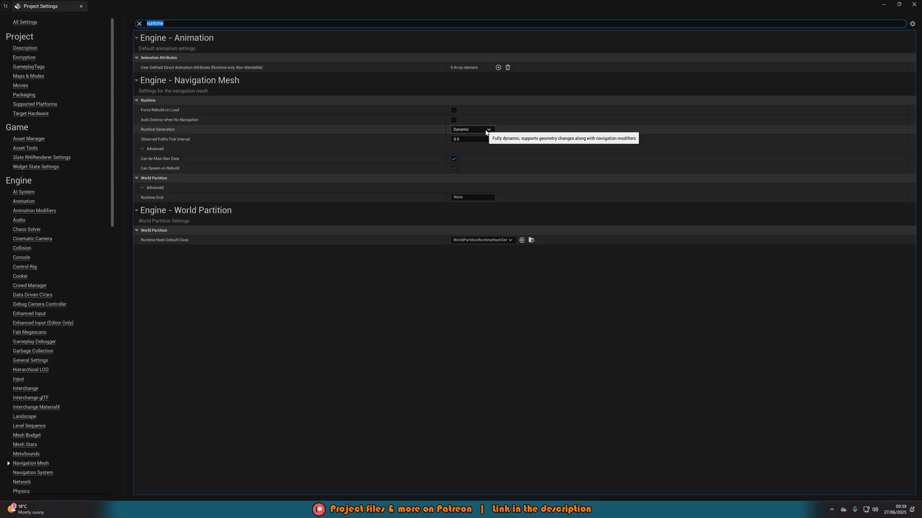
{"action": "left_click", "coordinate": [486, 131]}
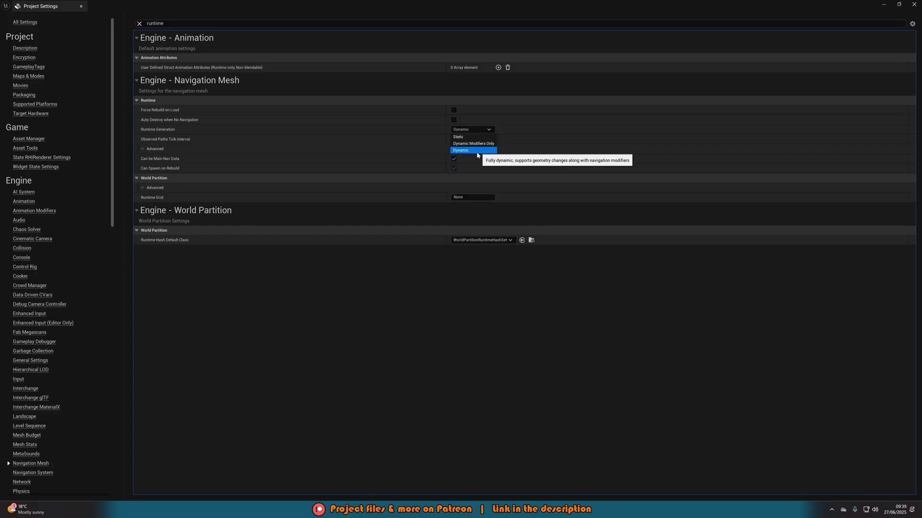
{"action": "left_click", "coordinate": [309, 307]}
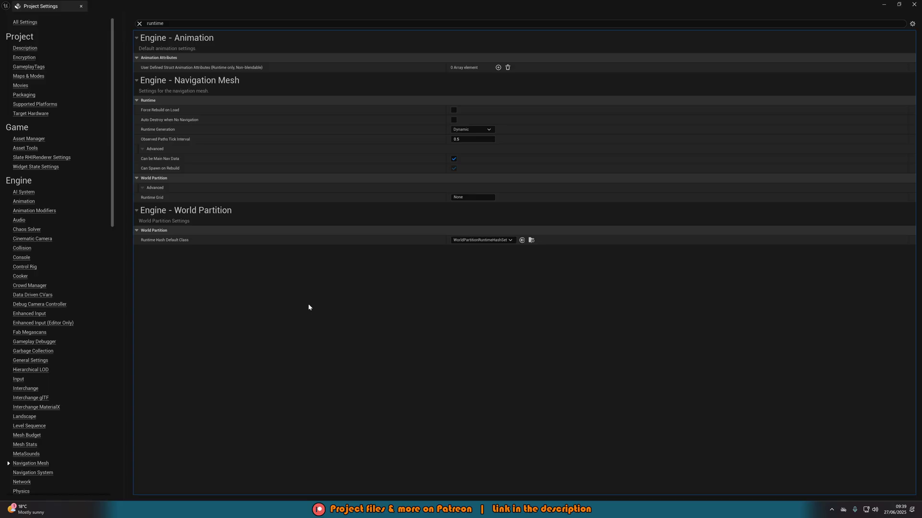
- Enable Generate Navigation Only Around Navigation Invokers in the project settings and close them
{"action": "left_click", "coordinate": [178, 23]}
{"action": "type", "text": "invoker"}
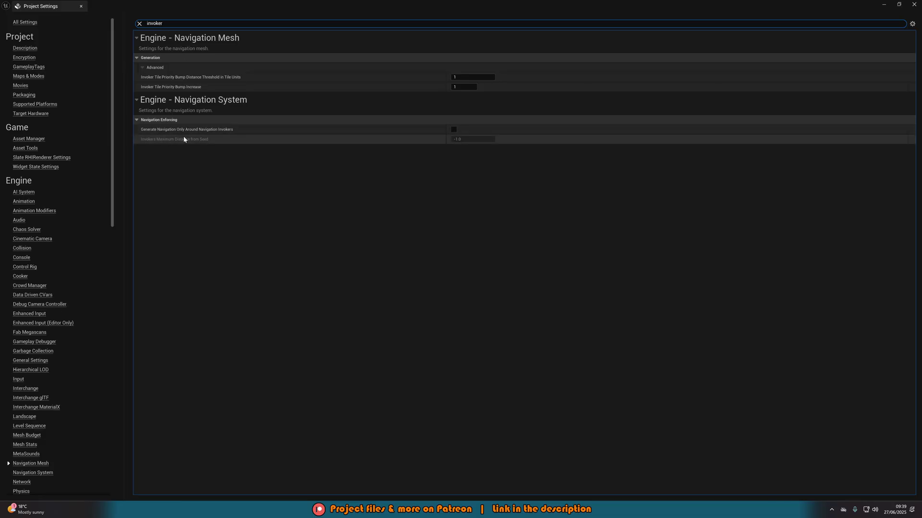
{"action": "left_click", "coordinate": [453, 130]}
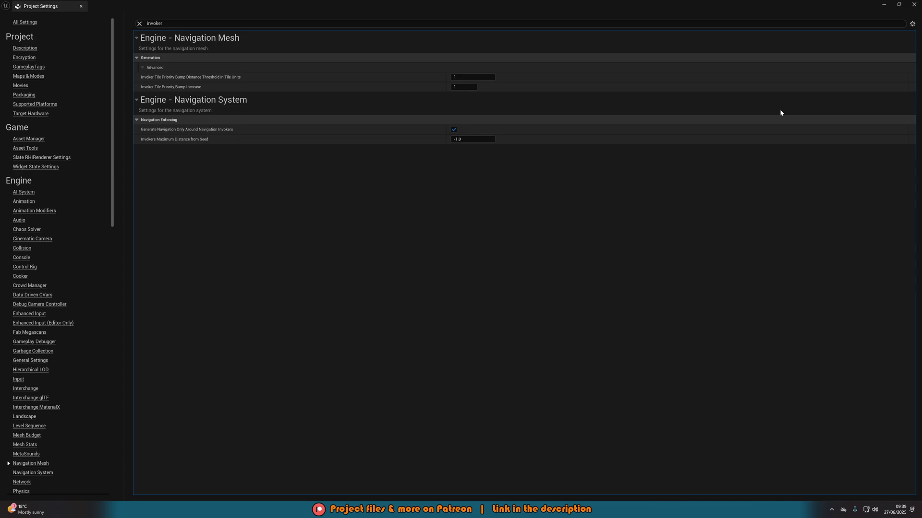
{"action": "left_click", "coordinate": [913, 5]}
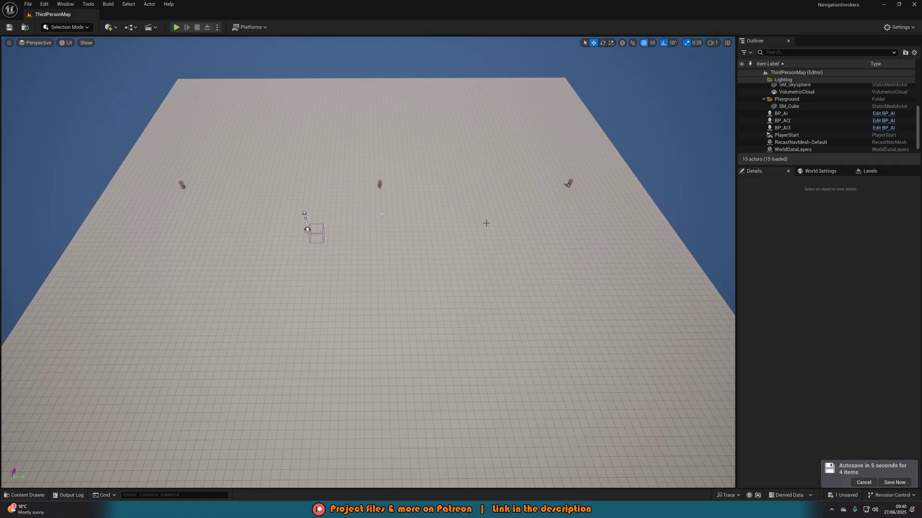
- Open the BP_ThirdPersonCharacter blueprint from the ThirdPerson Blueprints folder
{"action": "key", "text": "ctrl+space"}
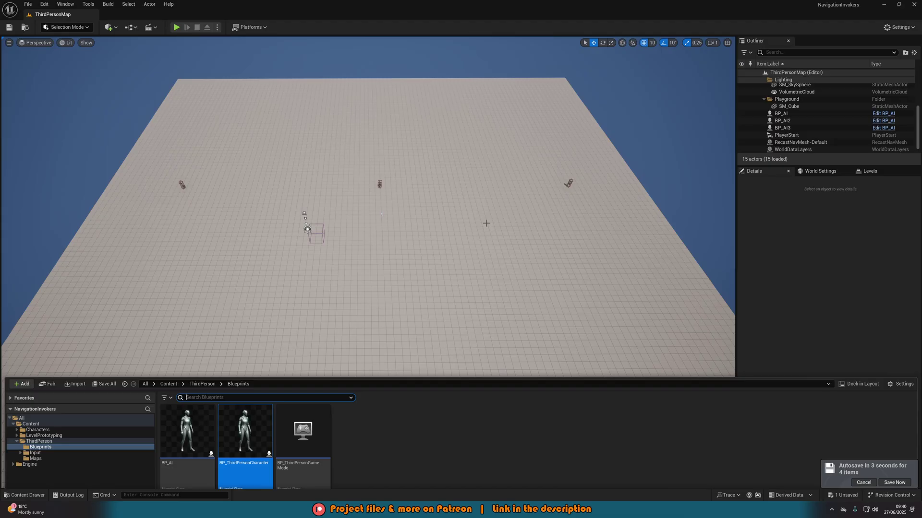
{"action": "left_click", "coordinate": [388, 415]}
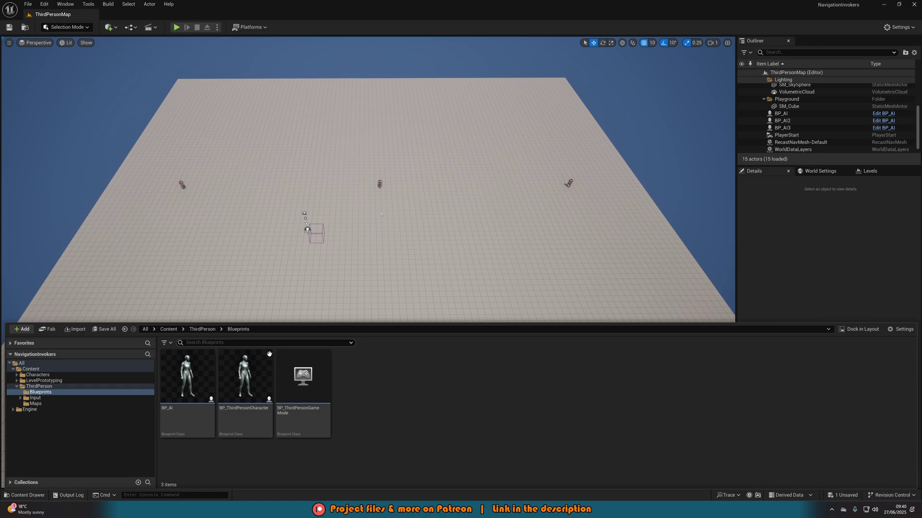
{"action": "double_click", "coordinate": [253, 391]}
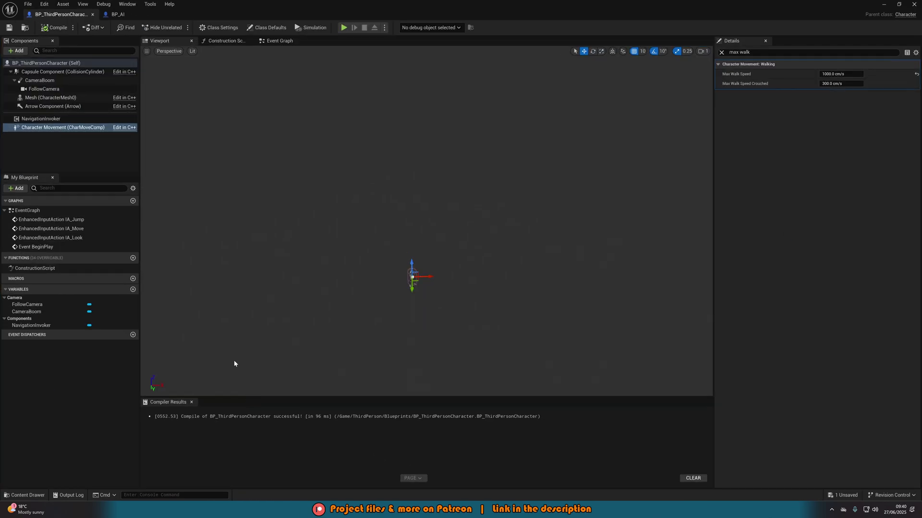
- Add a Navigation Invoker component to the third-person character and compile the blueprint
{"action": "left_click", "coordinate": [17, 51]}
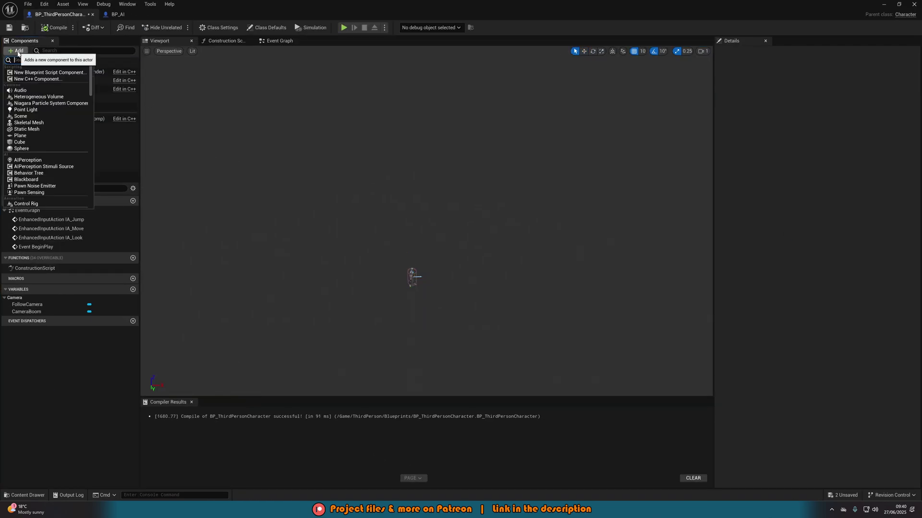
{"action": "key", "text": "Escape"}
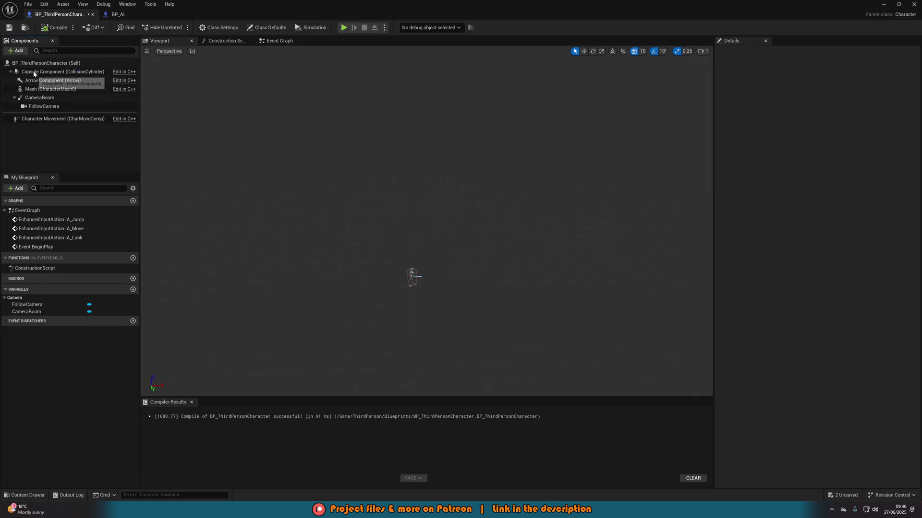
{"action": "left_click", "coordinate": [57, 84]}
{"action": "left_click", "coordinate": [55, 28]}
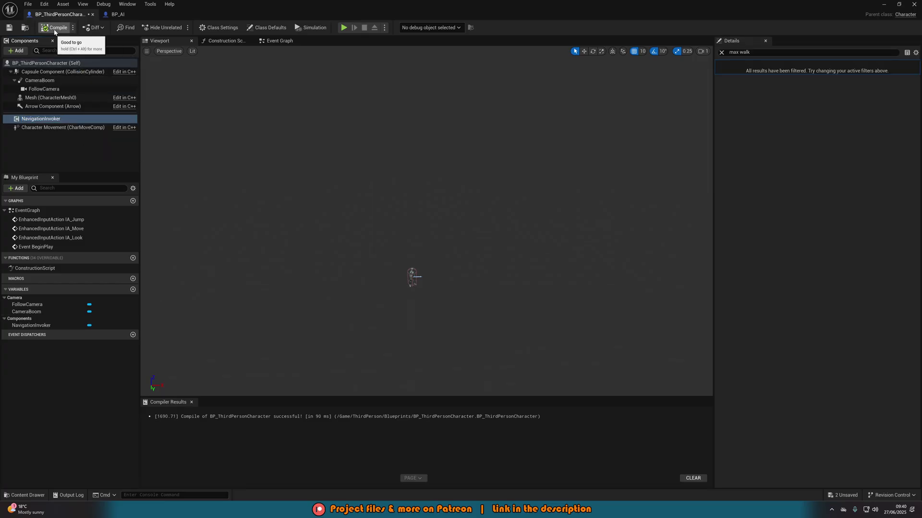
- Set the Navigation Invoker's Tile Generation Radius to 1000 and Tile Removal Radius to 2000, compile and save, and close the character blueprint
{"action": "left_click", "coordinate": [722, 53]}
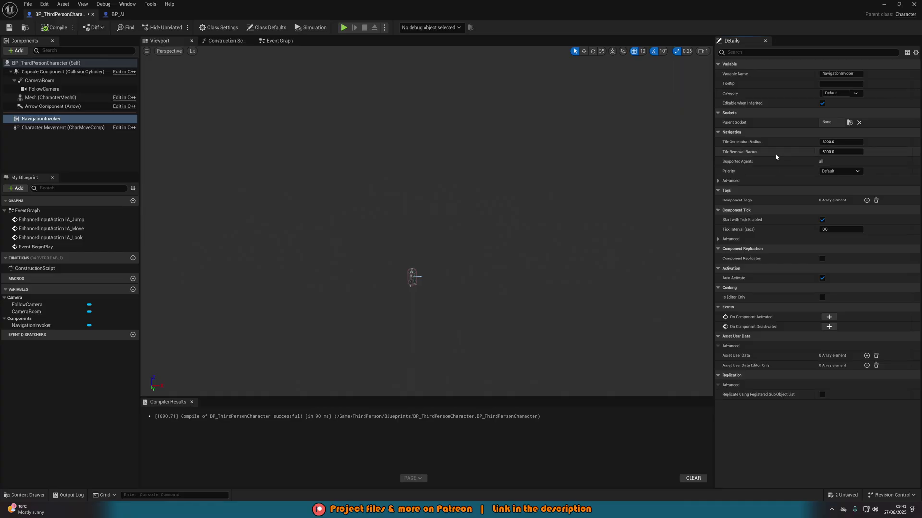
{"action": "left_click", "coordinate": [856, 142]}
{"action": "type", "text": "1"}
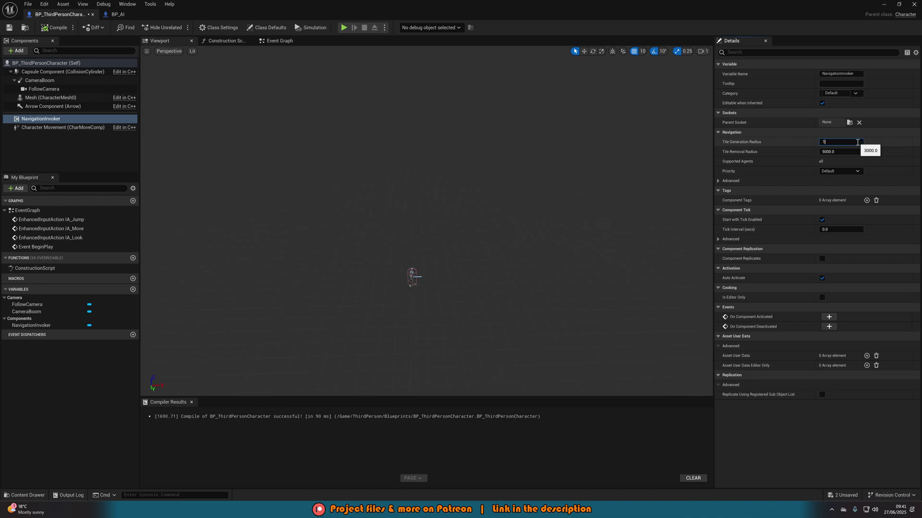
{"action": "type", "text": "000"}
{"action": "key", "text": "Tab"}
{"action": "type", "text": "2000"}
{"action": "key", "text": "Return"}
{"action": "left_click", "coordinate": [865, 142]}
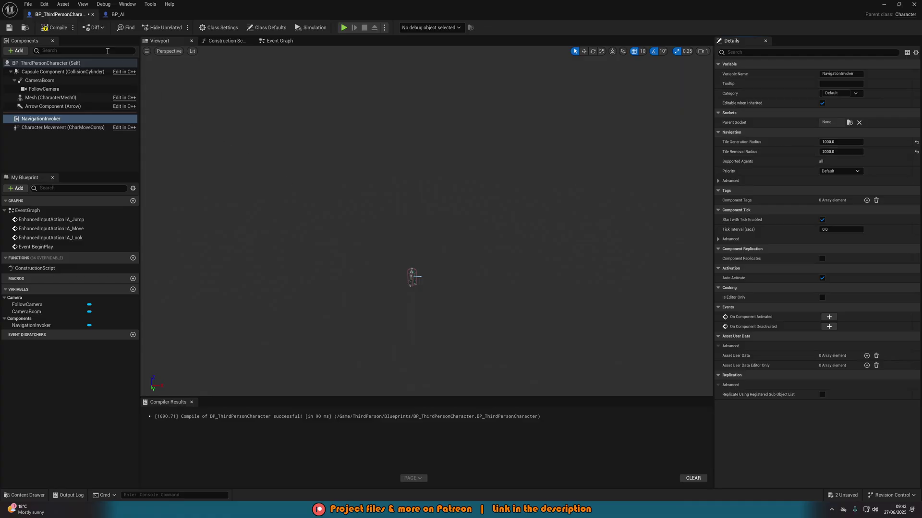
{"action": "left_click", "coordinate": [57, 31]}
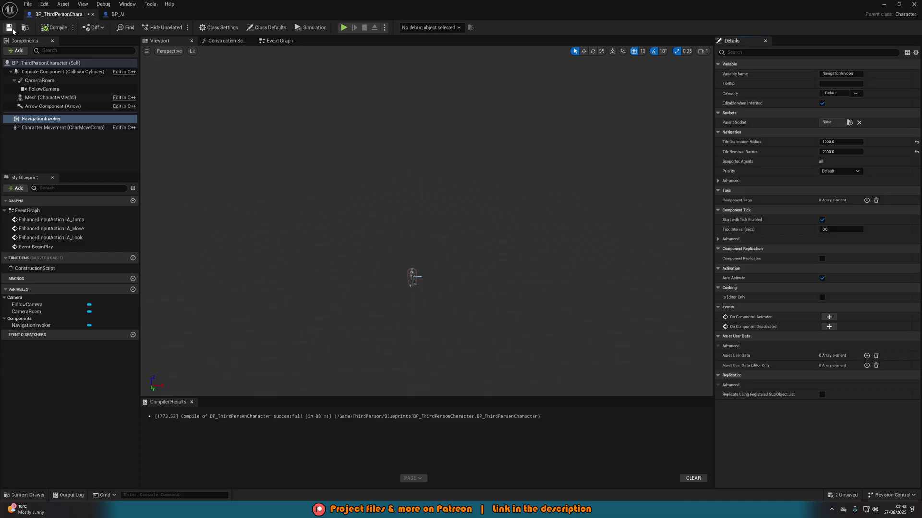
{"action": "middle_click", "coordinate": [73, 15]}
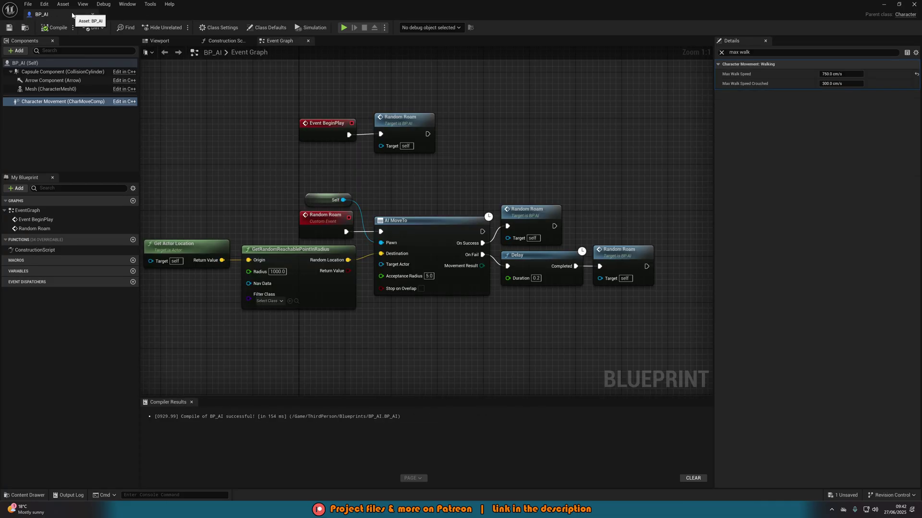
- Examine the Random Roam logic in the BP_AI event graph and clear the component property filter
{"action": "right_click_drag", "start_coordinate": [301, 150], "coordinate": [351, 142]}
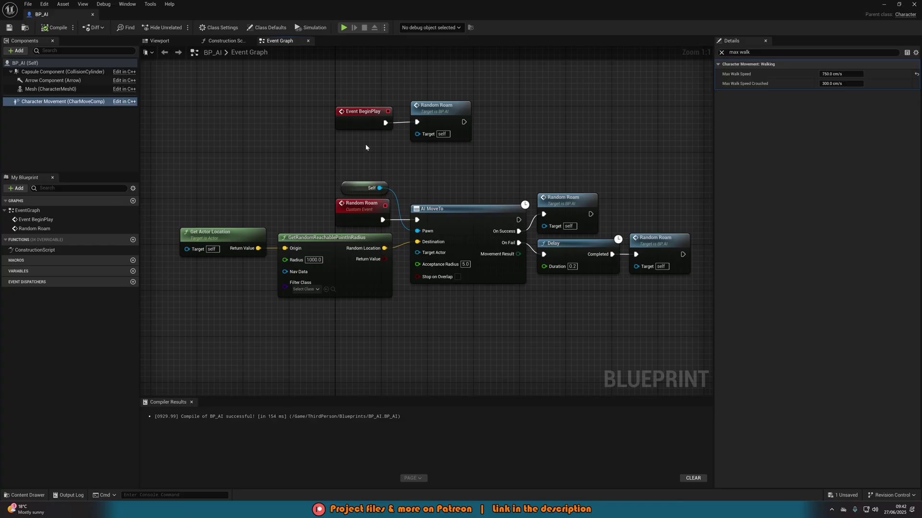
{"action": "right_click_drag", "start_coordinate": [366, 148], "coordinate": [371, 144]}
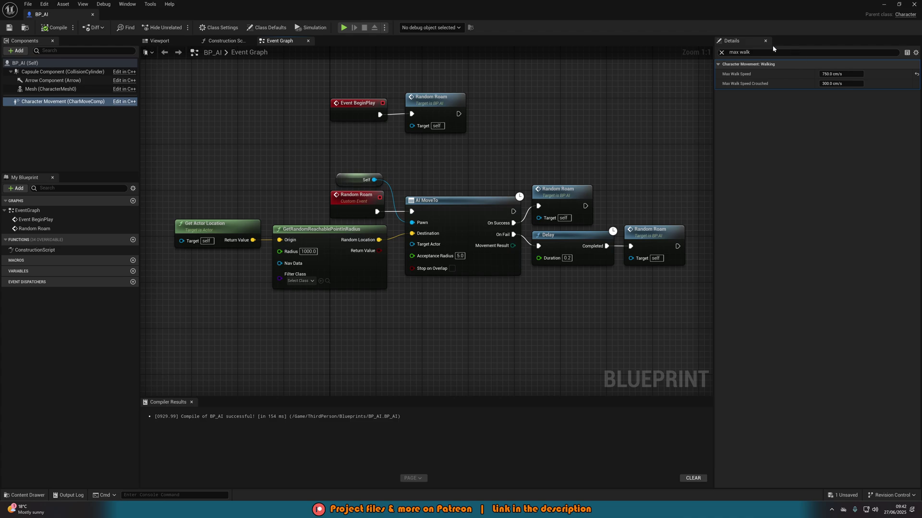
{"action": "left_click", "coordinate": [721, 52]}
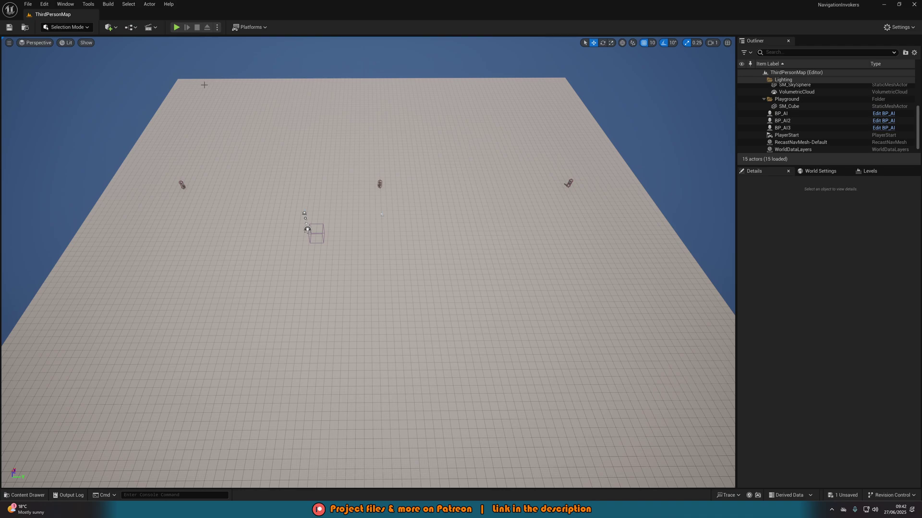
- Place a Nav Mesh Bounds Volume near the middle of the level floor
{"action": "left_click", "coordinate": [109, 29]}
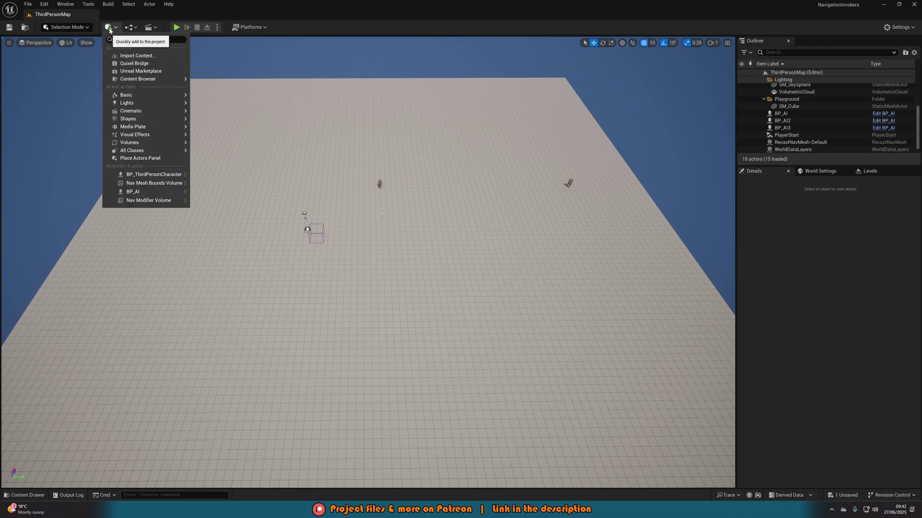
{"action": "type", "text": "nav"}
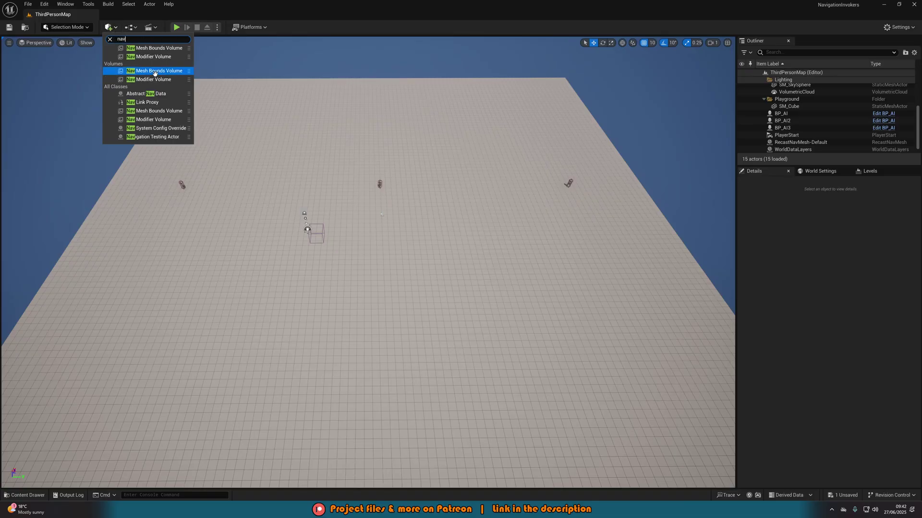
{"action": "left_click_drag", "start_coordinate": [155, 73], "coordinate": [449, 219]}
- Stretch the nav mesh bounds volume over the floor with scale about 50.5 in X and 50.25 in Y, centred at Y 1060
{"action": "key", "text": "r"}
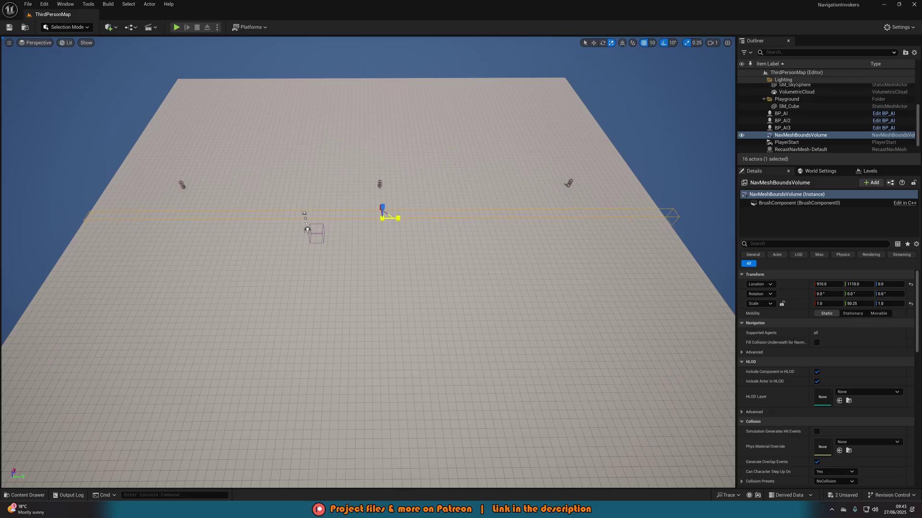
{"action": "key", "text": "w"}
{"action": "left_click_drag", "start_coordinate": [396, 219], "coordinate": [388, 218]}
{"action": "right_click_drag", "start_coordinate": [388, 219], "coordinate": [451, 201]}
{"action": "key", "text": "r"}
{"action": "left_click_drag", "start_coordinate": [365, 198], "coordinate": [374, 190]}
- Scale the nav mesh bounds volume to about 3.25 in Z and display the navigation mesh over the whole floor
{"action": "key", "text": "w"}
{"action": "key", "text": "r"}
{"action": "right_click_drag", "start_coordinate": [415, 207], "coordinate": [442, 210]}
{"action": "key", "text": "f"}
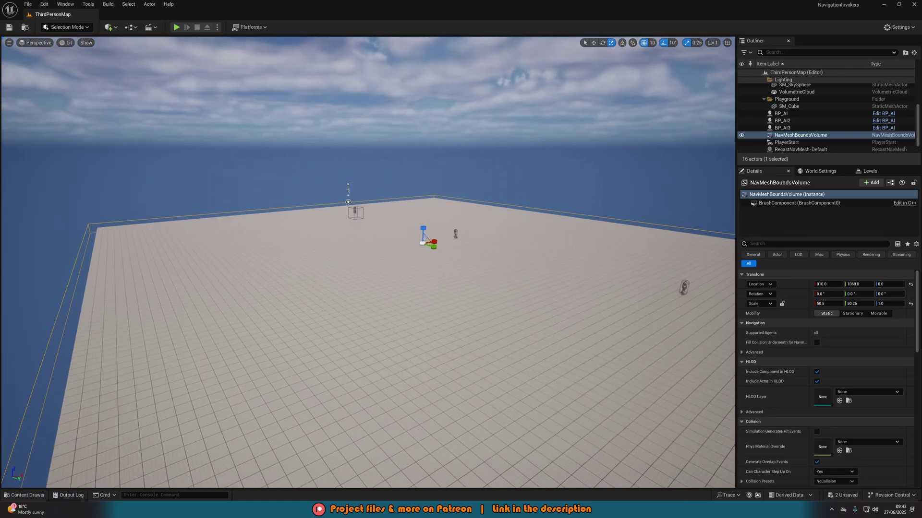
{"action": "left_click_drag", "start_coordinate": [396, 200], "coordinate": [397, 201]}
{"action": "key", "text": "w"}
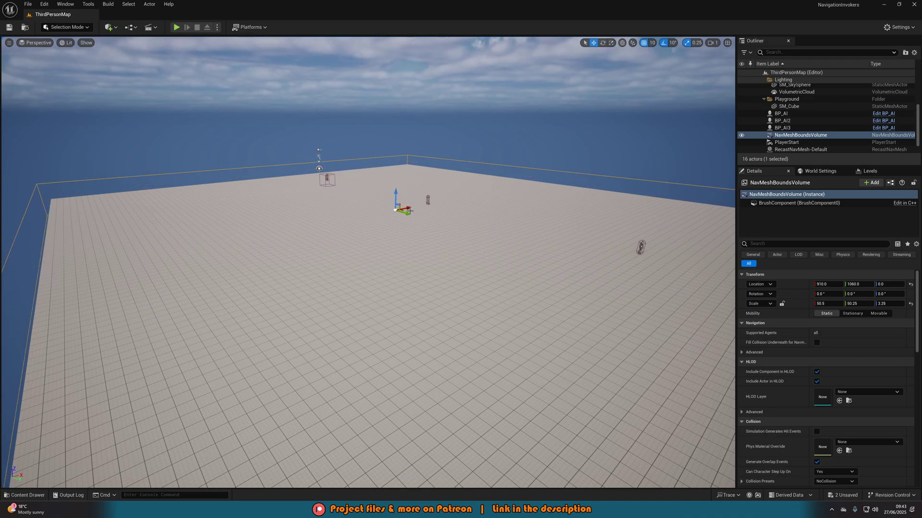
{"action": "mouse_move", "coordinate": [420, 213]}
{"action": "right_mouse_down"}
{"action": "mouse_move", "coordinate": [420, 240]}
{"action": "mouse_move", "coordinate": [413, 232]}
{"action": "mouse_move", "coordinate": [420, 213]}
{"action": "right_mouse_up"}
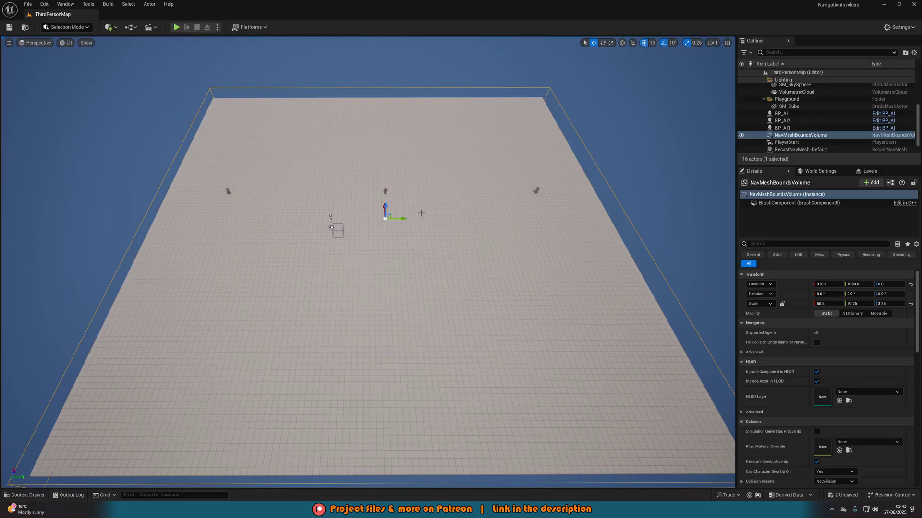
{"action": "key", "text": "p"}
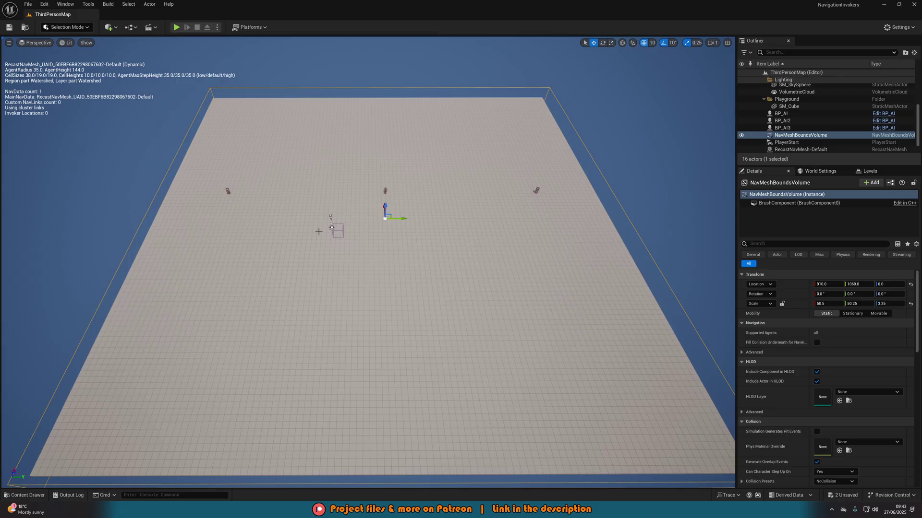
- Place BP_ThirdPersonCharacter on the floor, moving it around to preview navmesh generation, and delete it from the level
{"action": "key", "text": "ctrl+space"}
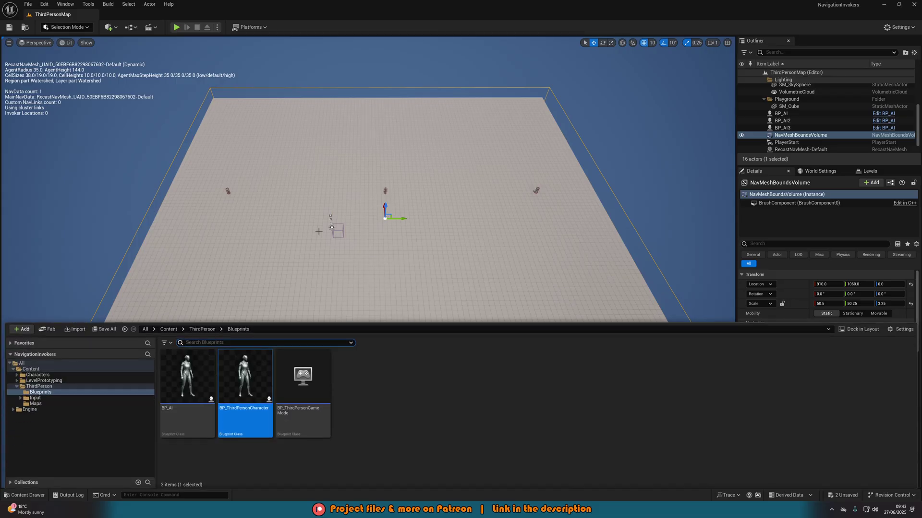
{"action": "key", "text": "ctrl+space"}
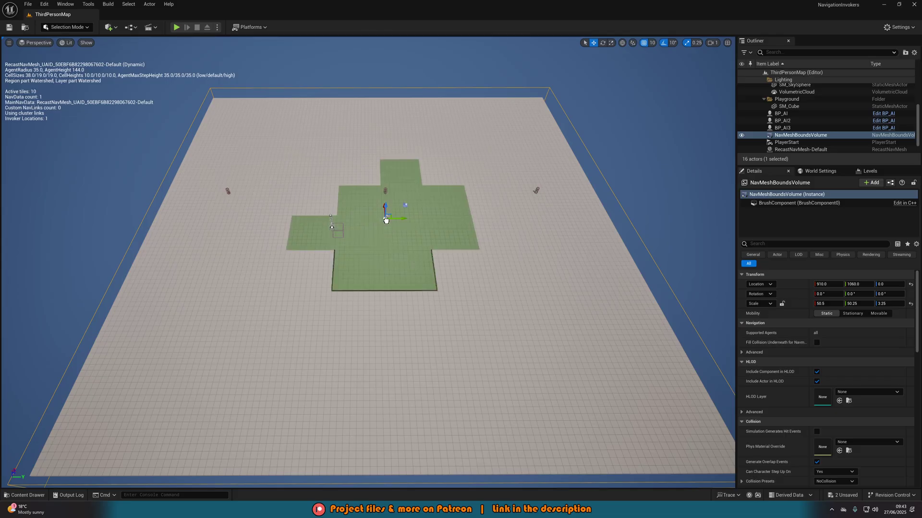
{"action": "left_click_drag", "start_coordinate": [385, 220], "coordinate": [386, 219]}
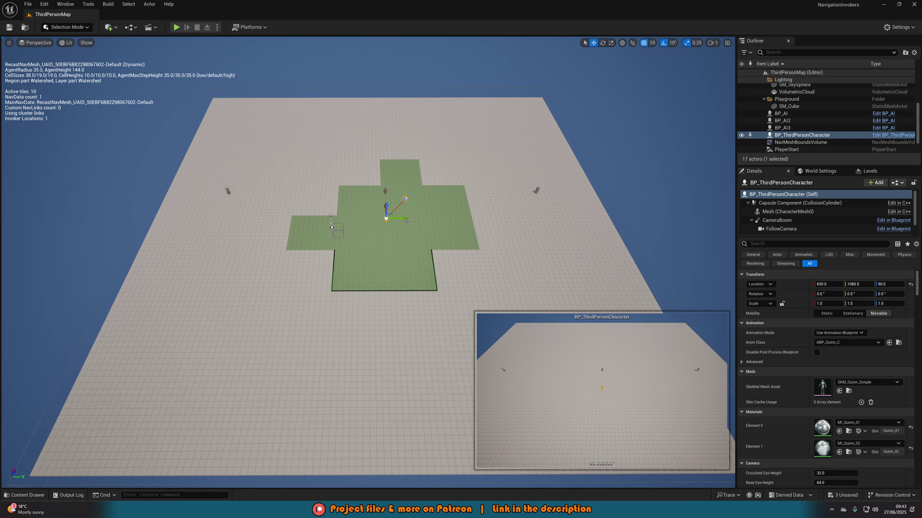
{"action": "left_click_drag", "start_coordinate": [403, 218], "coordinate": [497, 160]}
{"action": "key", "text": "Delete"}
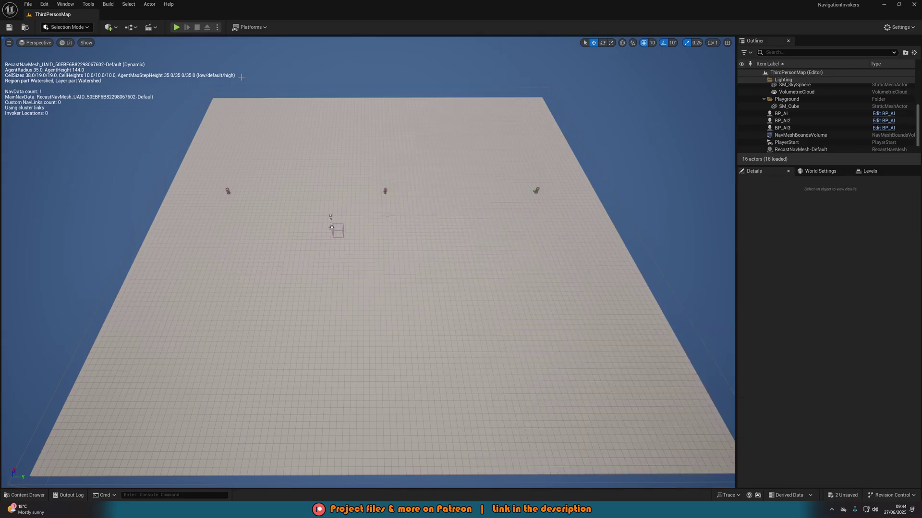
- Play the level and run the character towards the floor's right edge to test whether the nearby AI characters roam
{"action": "left_click", "coordinate": [176, 27]}
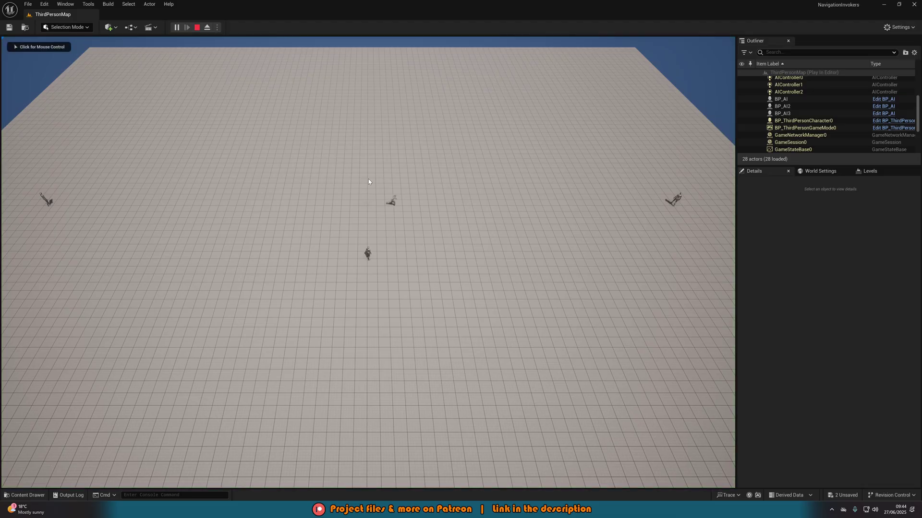
{"action": "left_click", "coordinate": [369, 181]}
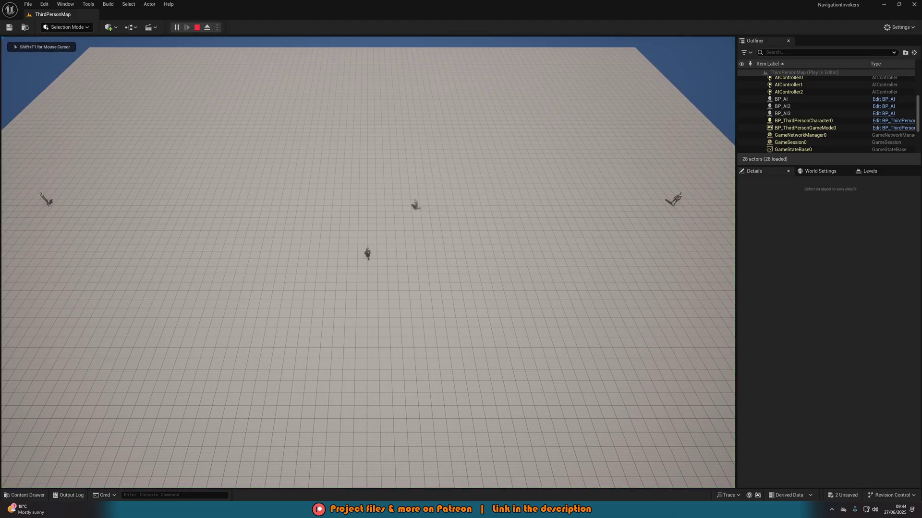
{"action": "key", "text": "d"}
{"action": "key", "text": "d"}
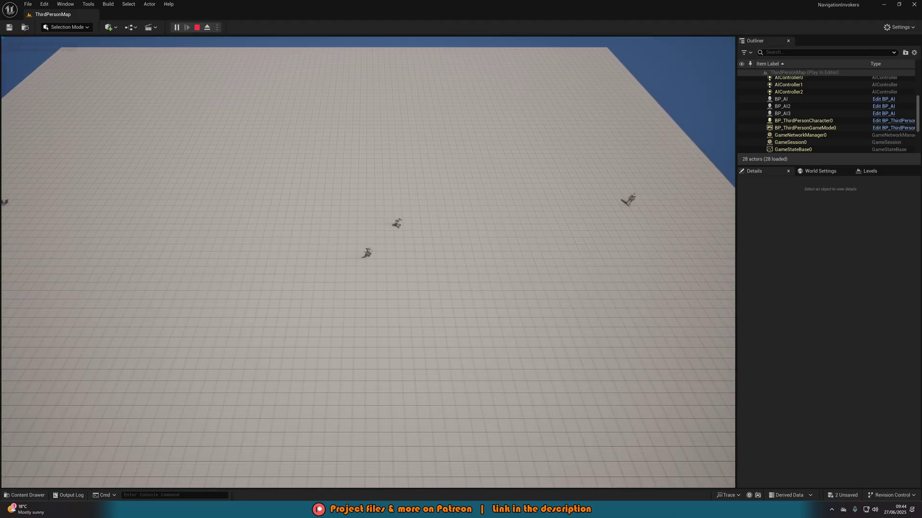
{"action": "key", "text": "d"}
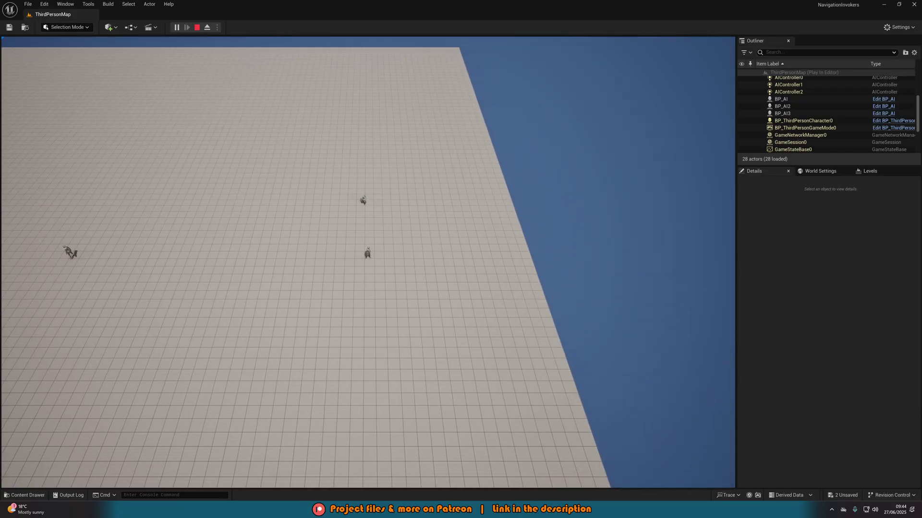
- Run the character back across the floor to its opposite edge to test the roaming of the AI characters there
{"action": "key", "text": "a"}
{"action": "key", "text": "a"}
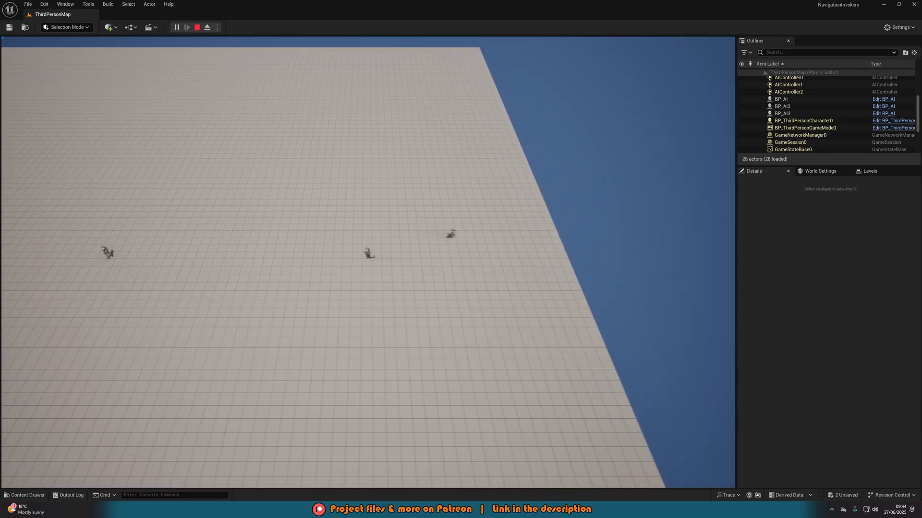
{"action": "key", "text": "a"}
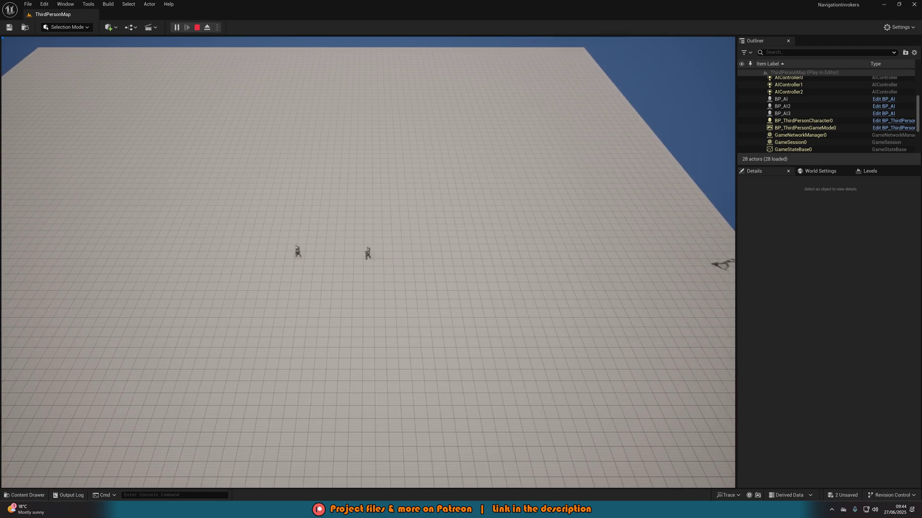
{"action": "key", "text": "a"}
{"action": "key", "text": "a"}
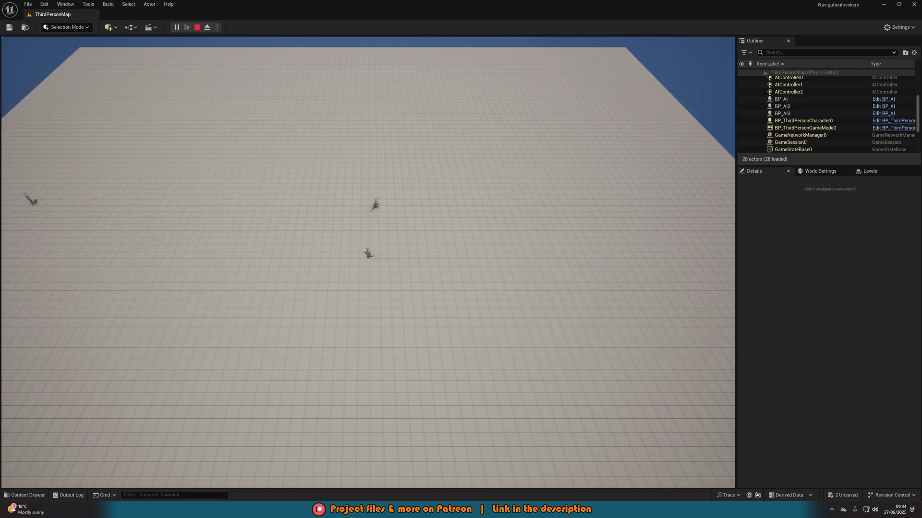
{"action": "key", "text": "a"}
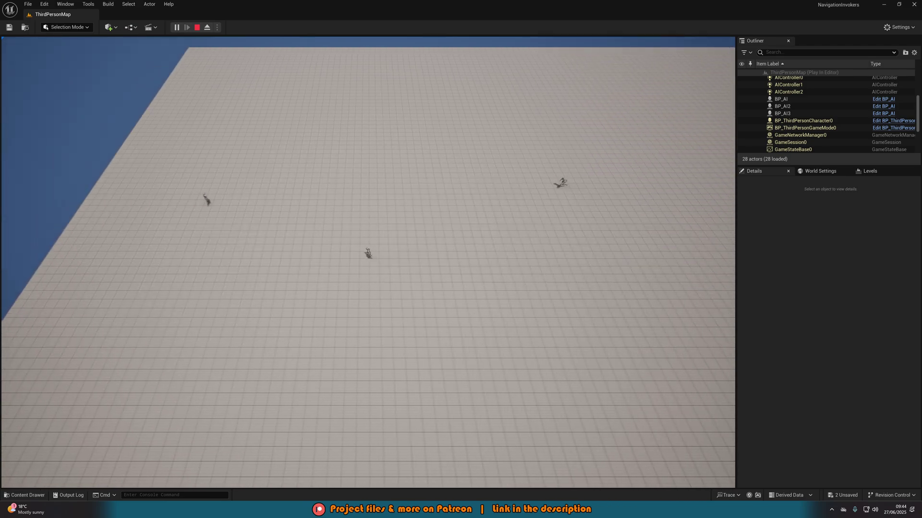
{"action": "key", "text": "a"}
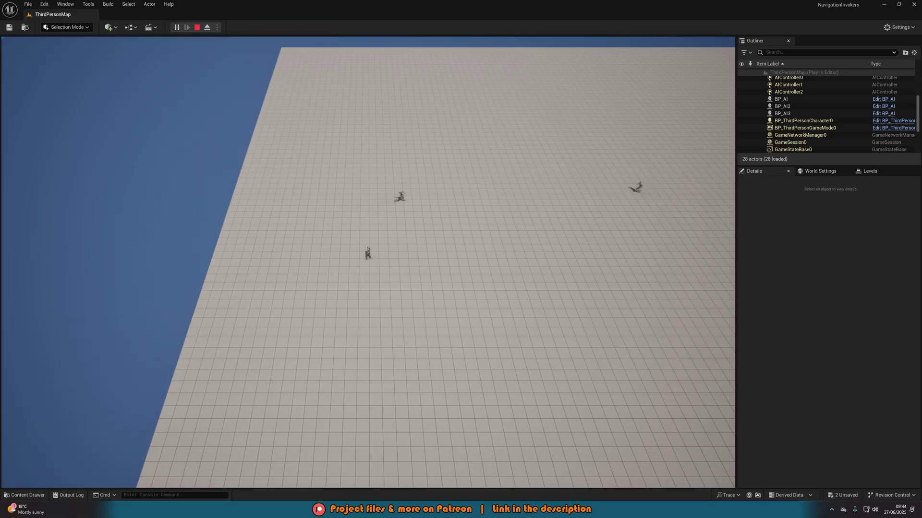
{"action": "key", "text": "a"}
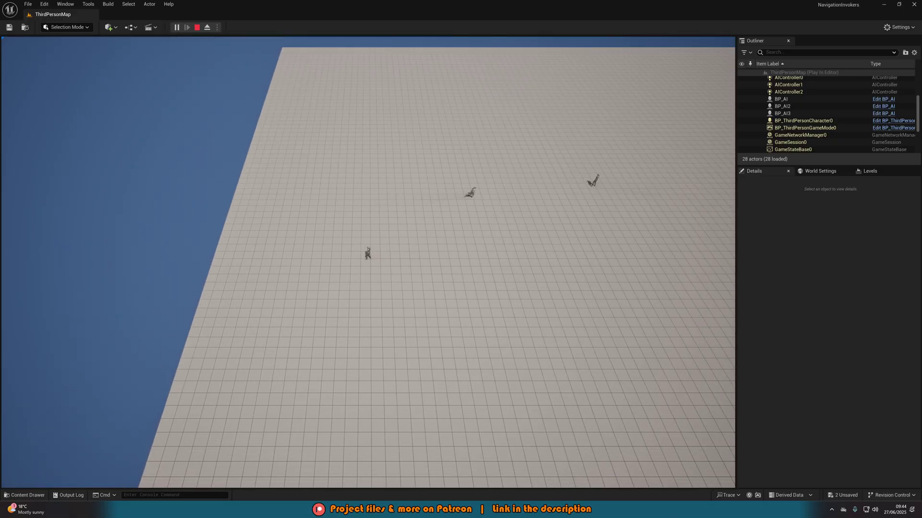